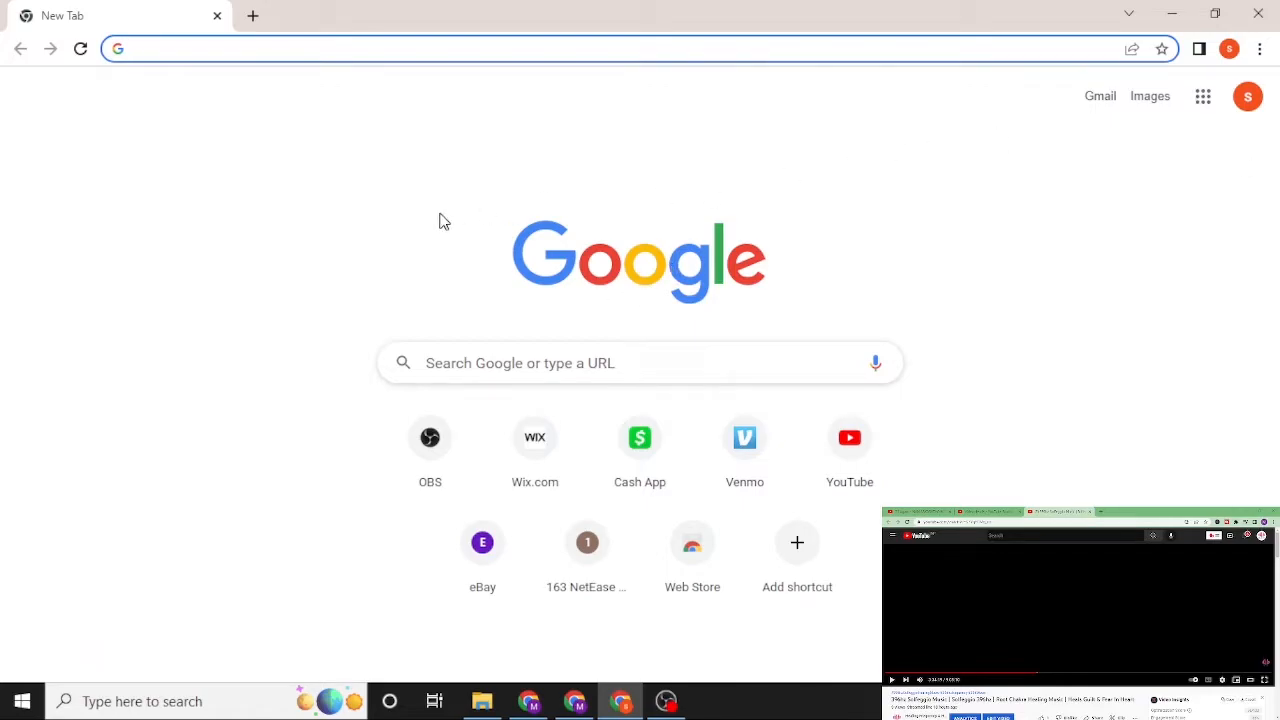
- Load the eBay homepage by entering ebay.com in the address bar
click(634, 50)
text(ebay)
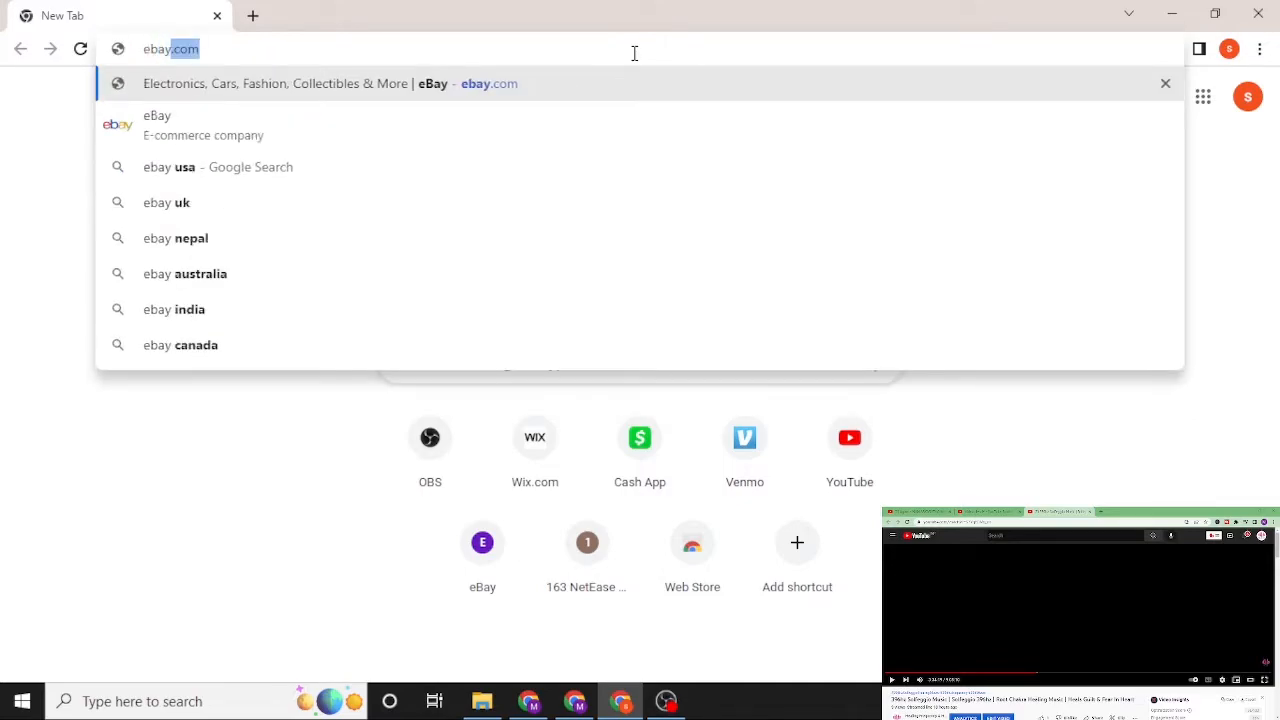
text(.com)
key(Return)
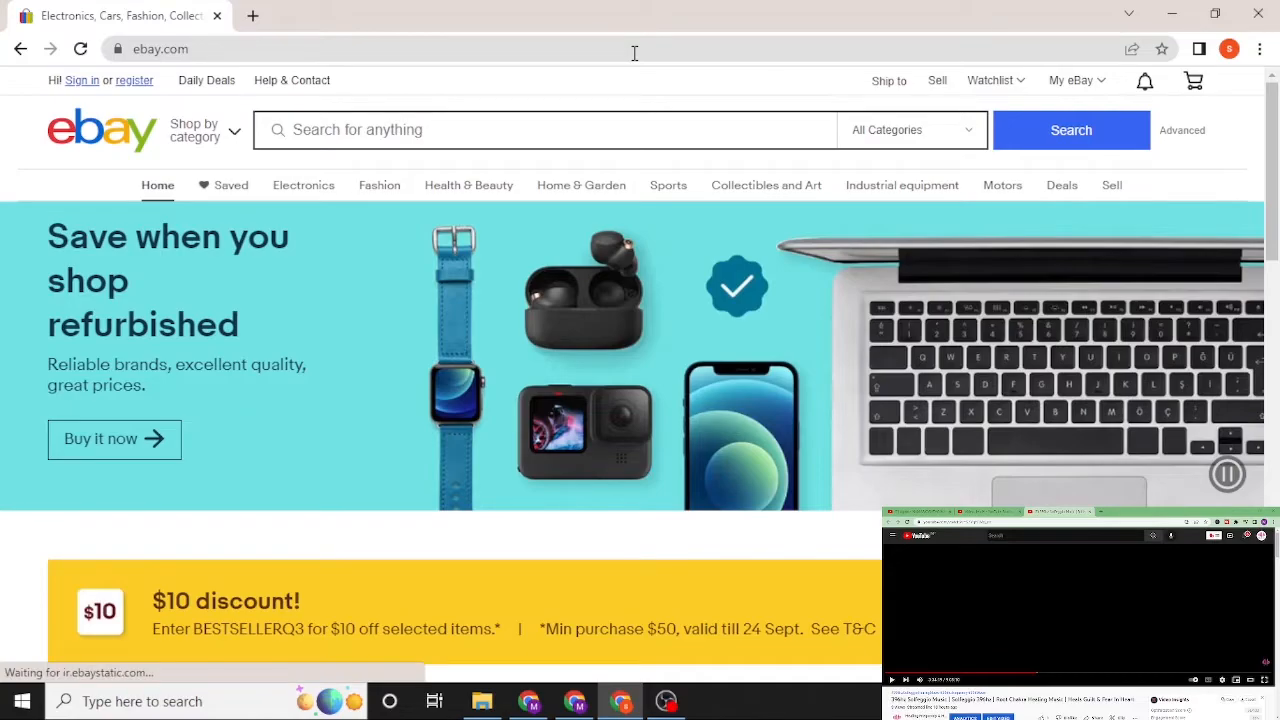
mouse_move(574, 262)
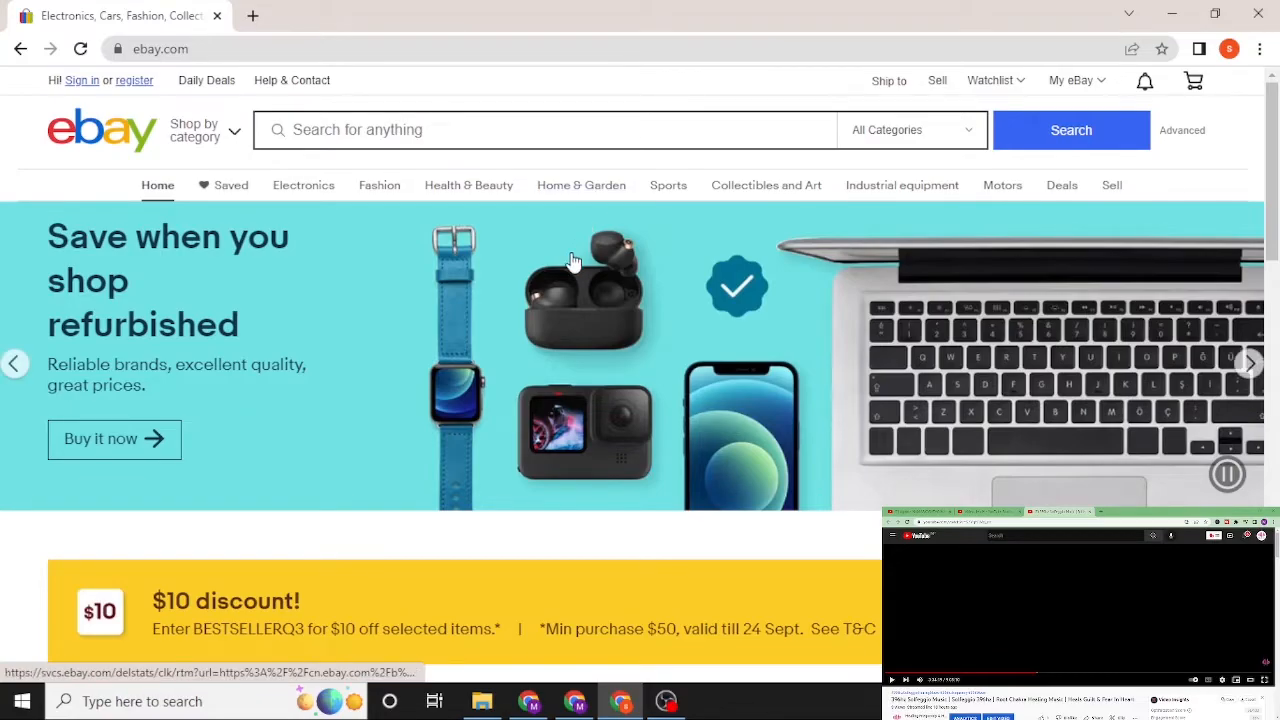
scroll(573, 261, down, 5)
scroll(570, 265, down, 10)
scroll(570, 270, up, 8)
scroll(566, 277, up, 4)
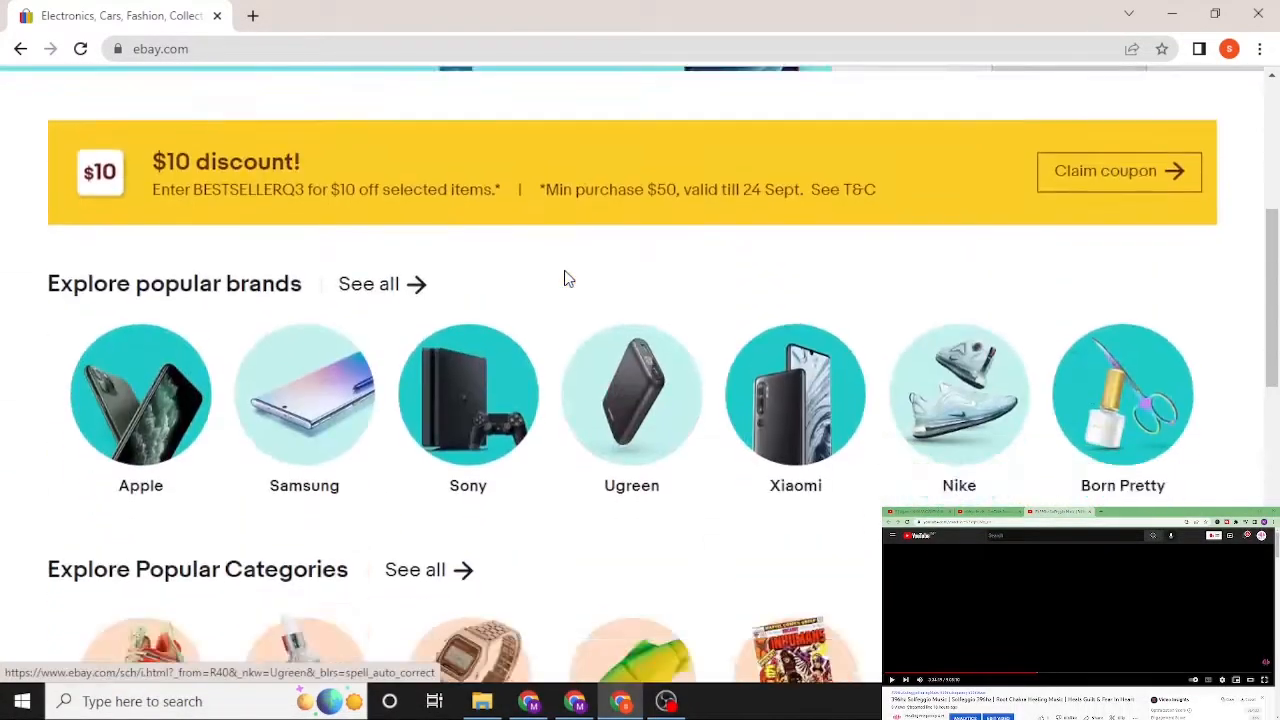
scroll(566, 277, down, 3)
scroll(566, 277, up, 5)
scroll(566, 277, up, 3)
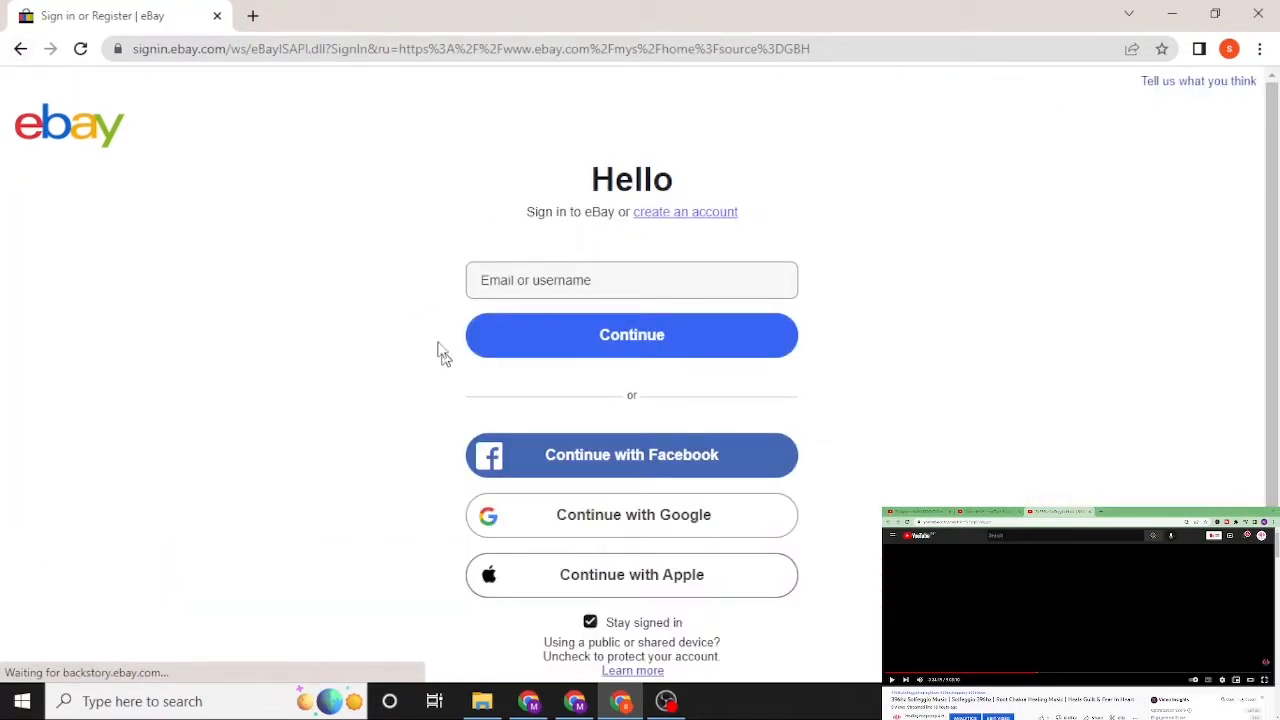
- Return to the eBay homepage and reach the sign-in page's email field
click(21, 48)
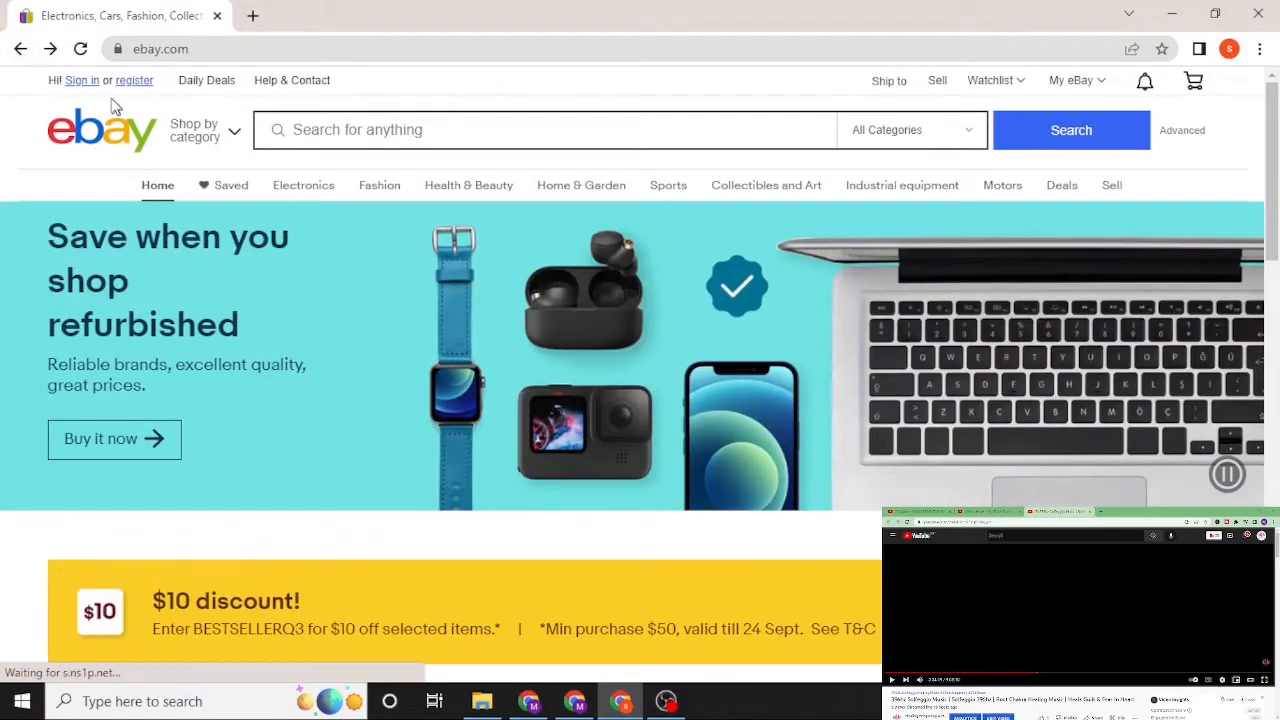
click(80, 80)
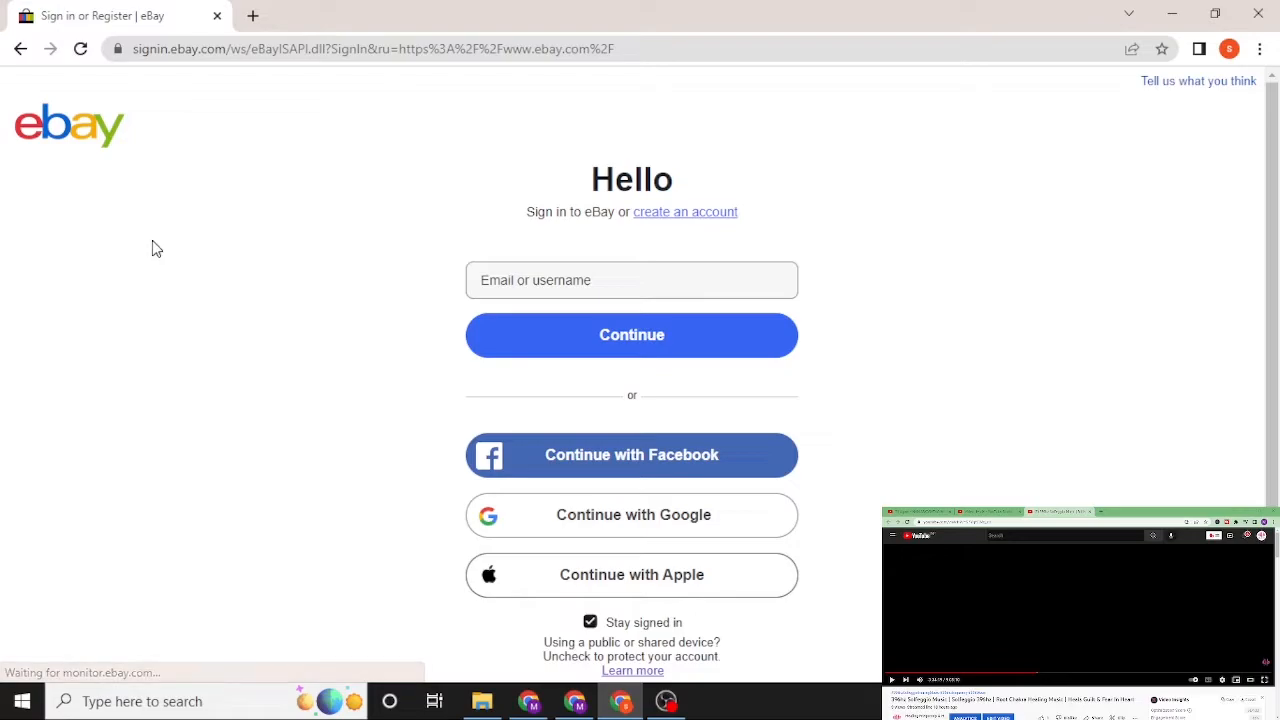
click(717, 275)
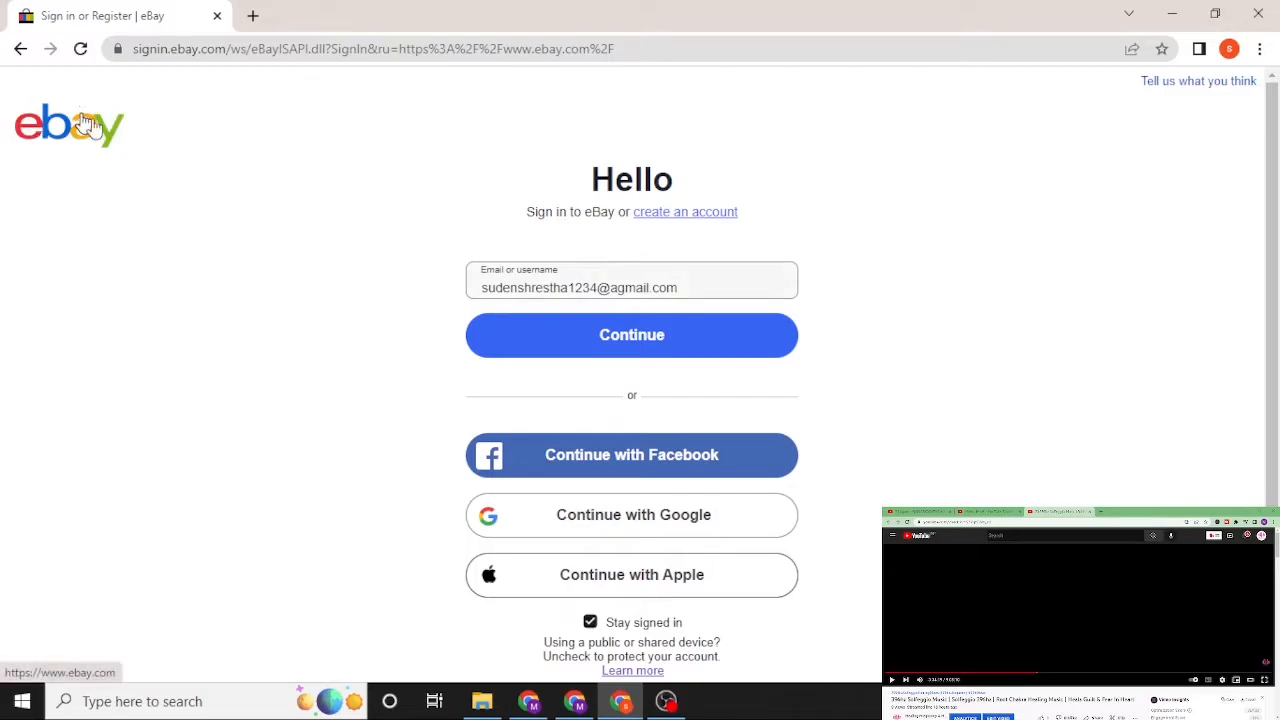
scroll(301, 164, down, 1)
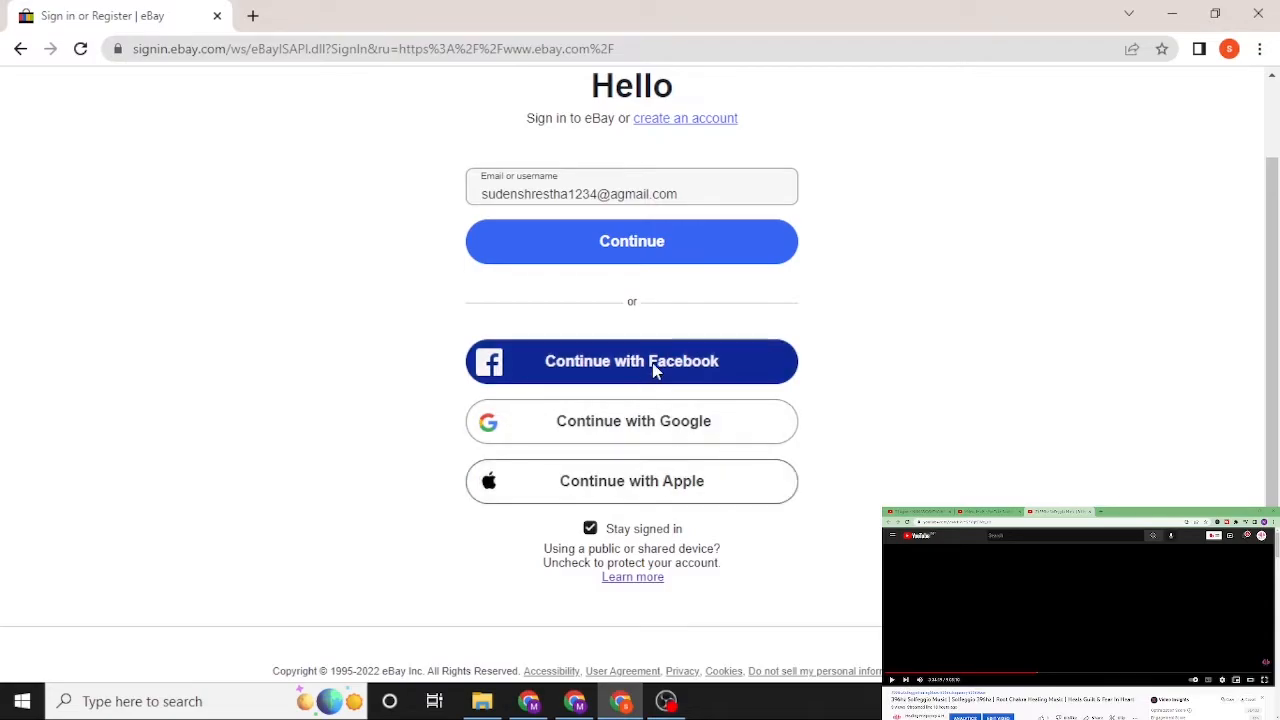
- Try Continue with Facebook, glance at the Google Accounts tab, then go back to eBay sign-in
click(655, 421)
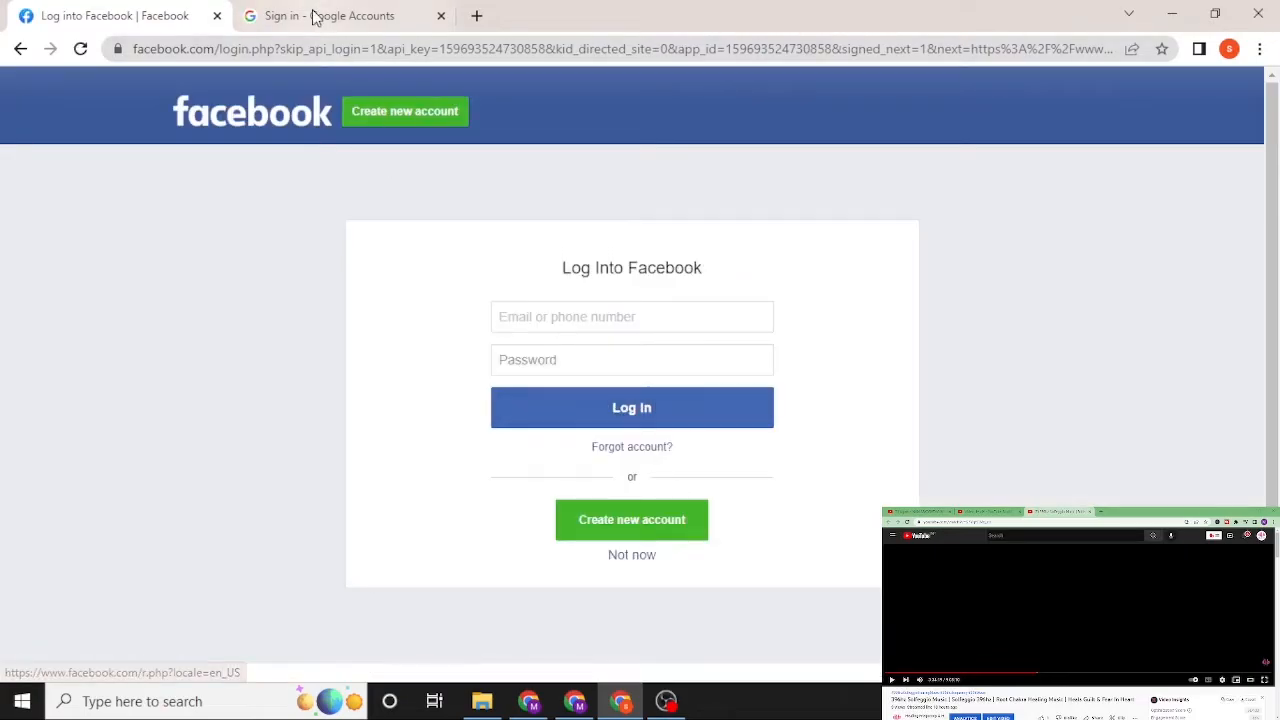
click(314, 18)
click(190, 8)
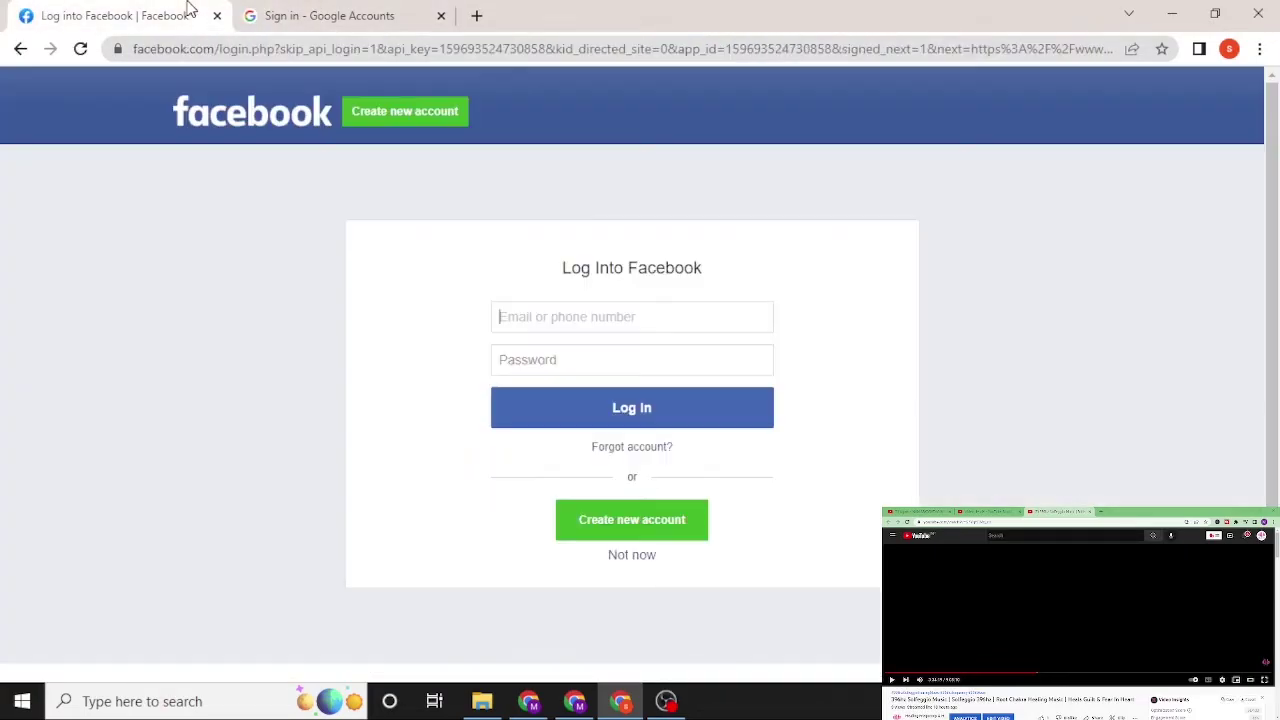
click(22, 49)
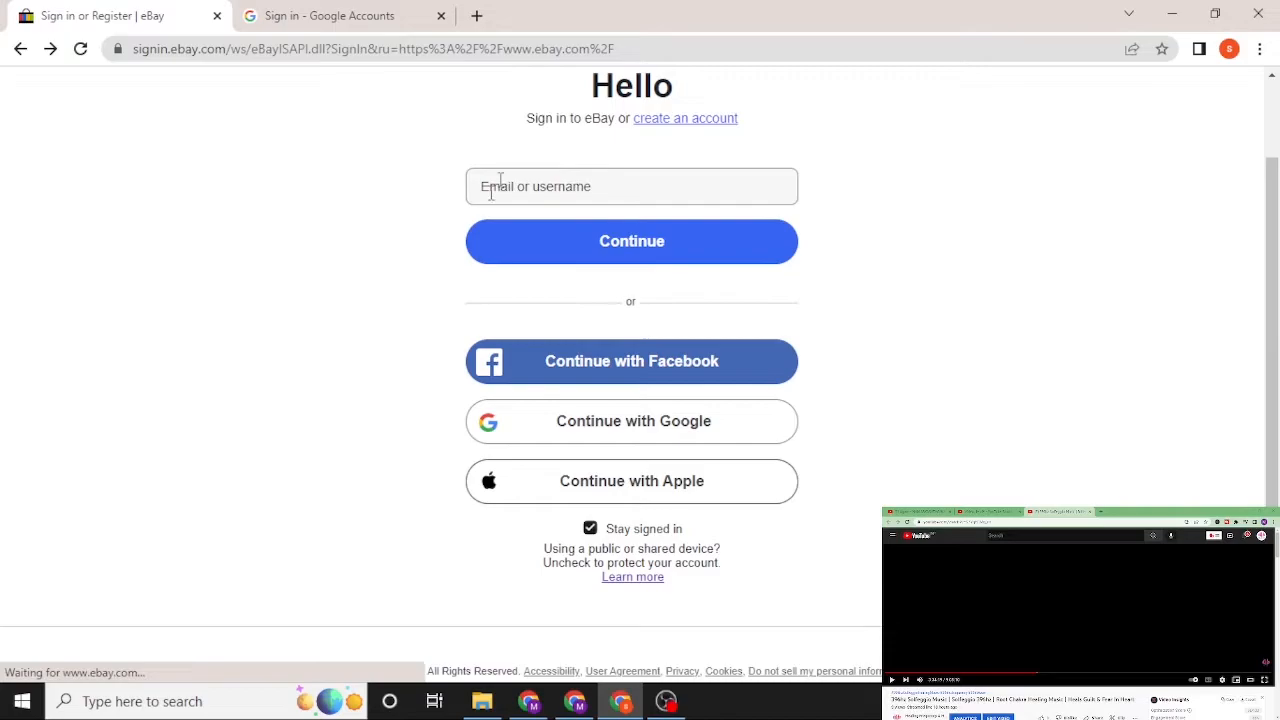
- Close the extra Google Accounts tab, leaving only the eBay sign-in page
click(443, 16)
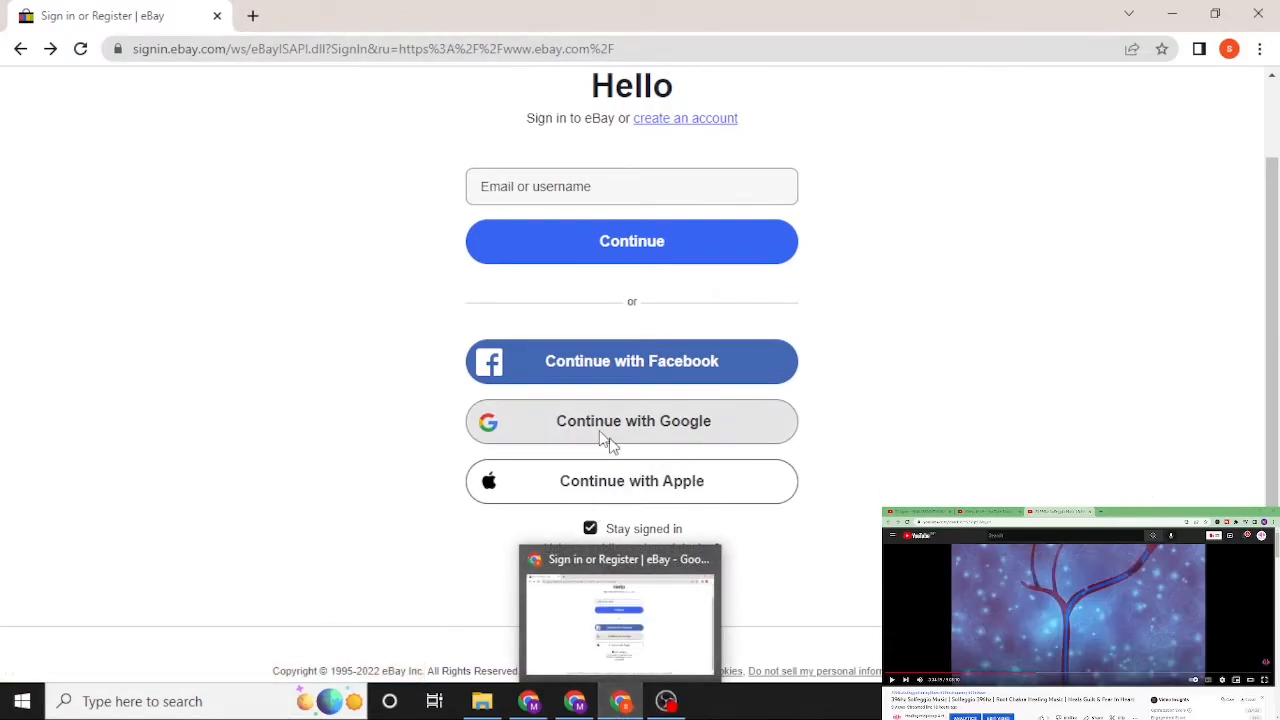